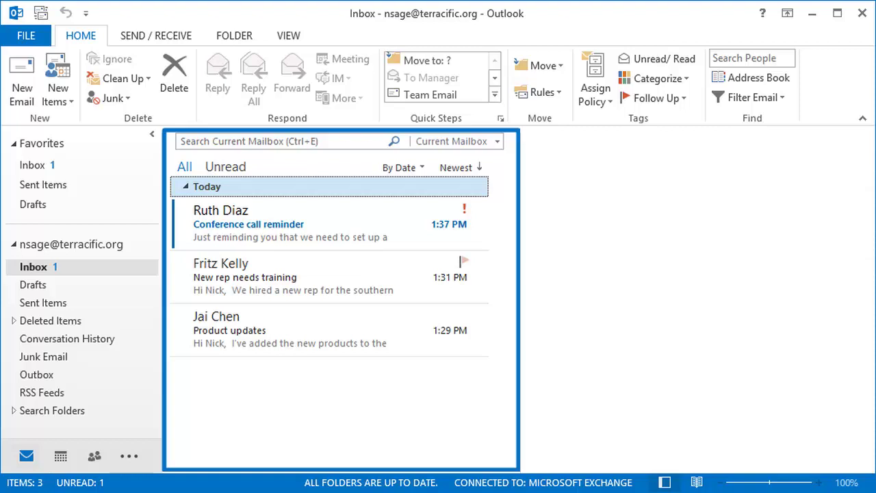
# Step: Preview the "Conference call reminder" message, and collapse and restore the folder pane
pyautogui.click(421, 212)
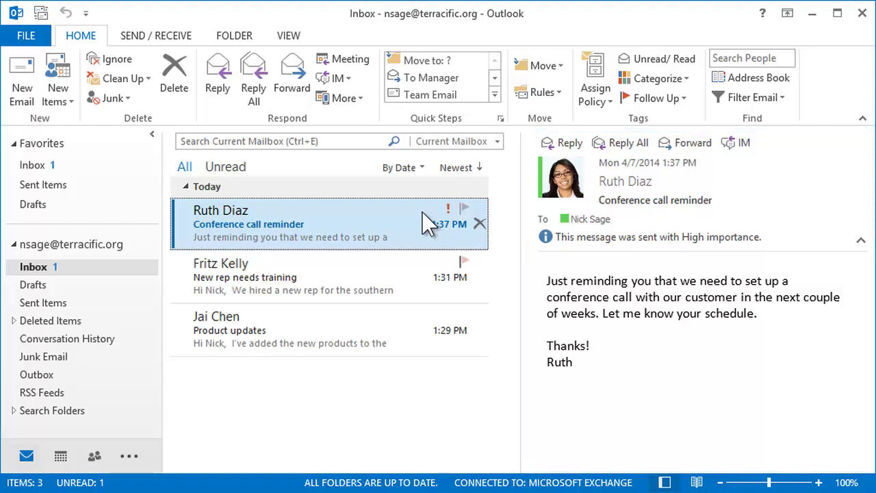
pyautogui.click(149, 134)
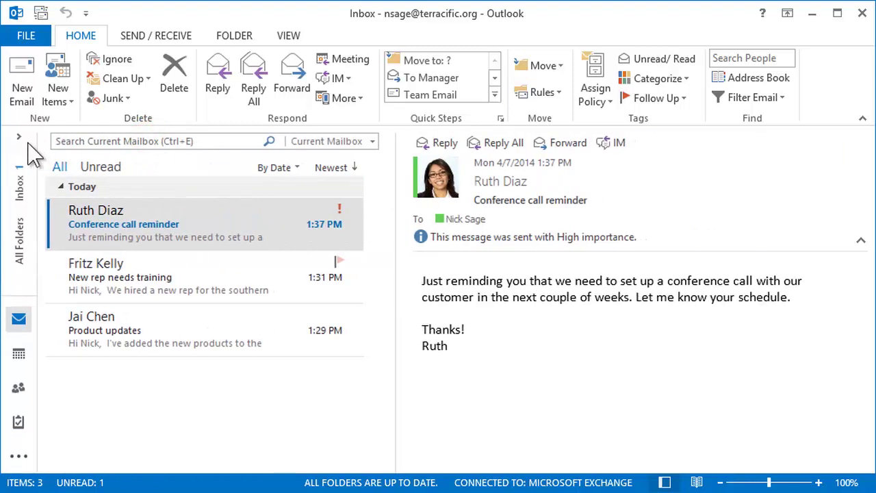
pyautogui.click(19, 137)
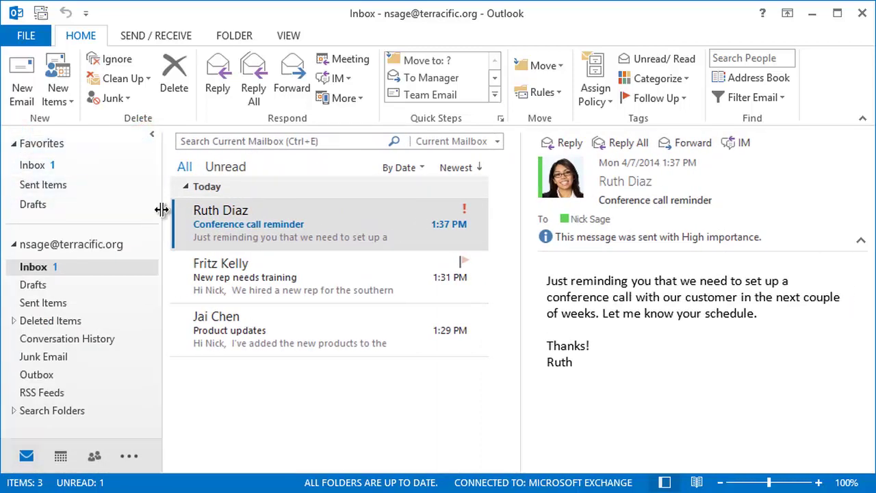
# Step: Widen the folder pane slightly and narrow the message list to give the message preview more room
pyautogui.moveTo(162, 209); pyautogui.dragTo(194, 219)
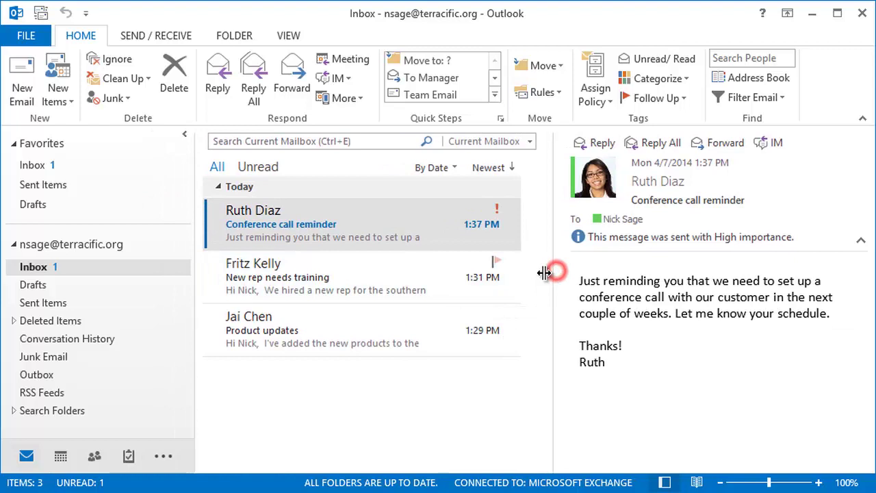
pyautogui.moveTo(544, 272); pyautogui.dragTo(504, 275)
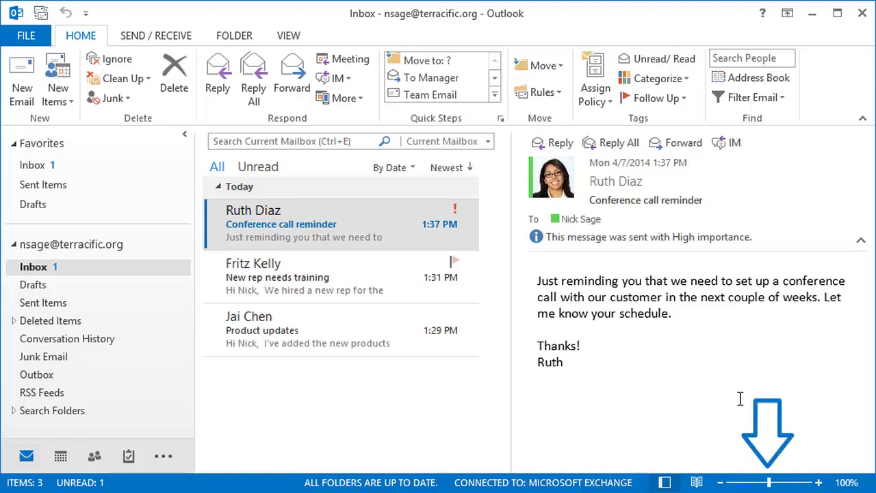
# Step: Zoom the previewed message text in to 130% and bring it back down to about 108%
pyautogui.click(818, 481)
pyautogui.click(818, 481)
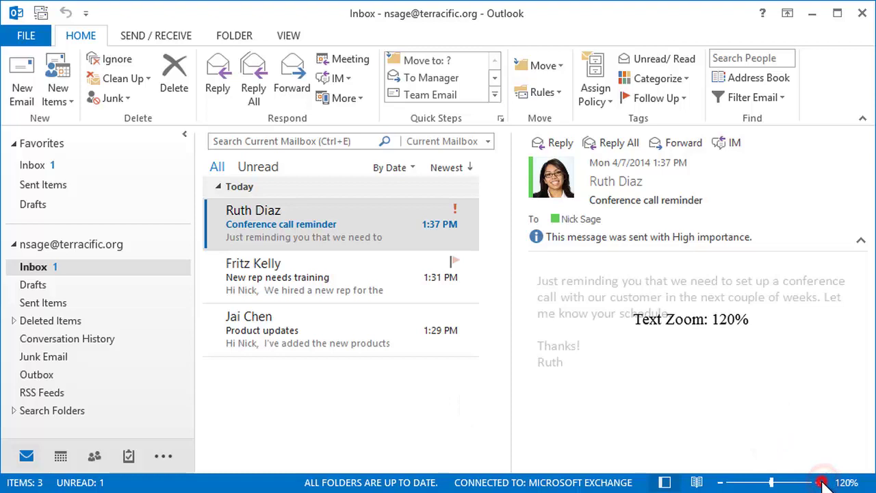
pyautogui.click(818, 481)
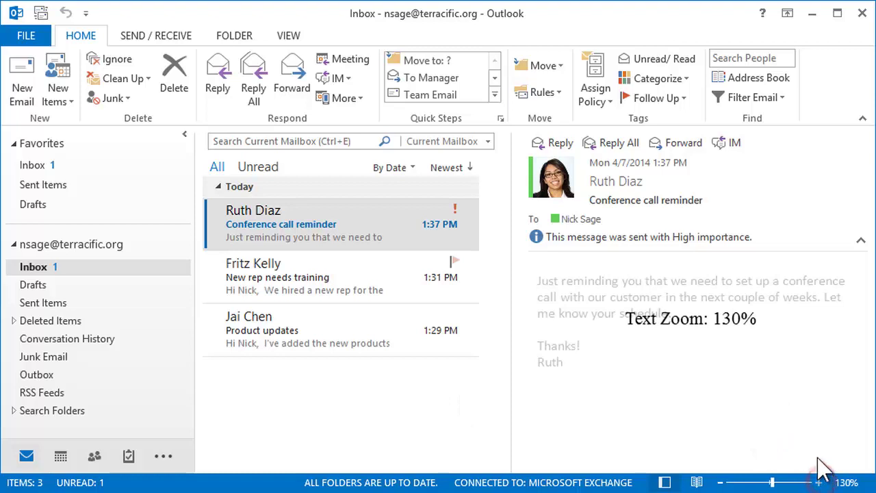
pyautogui.click(771, 482)
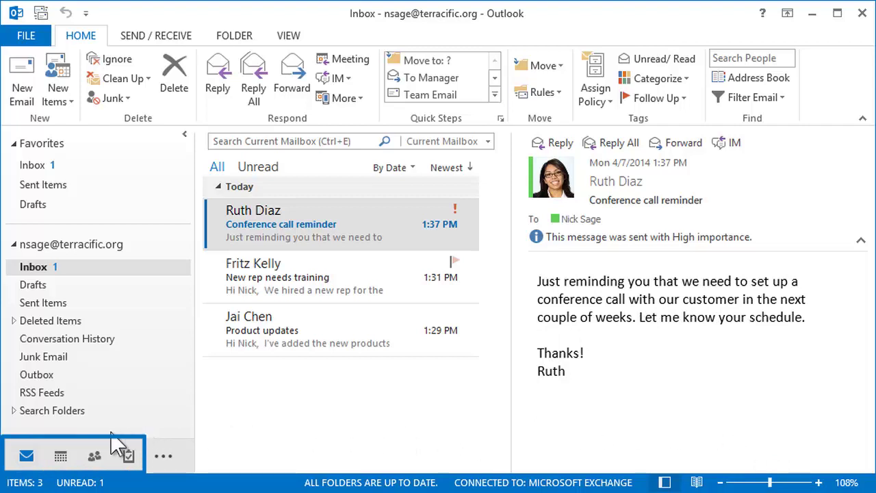
# Step: Look through the Calendar, People and Tasks modules, including the "New rep needs training" to-do item, and return to Mail
pyautogui.moveTo(78, 460)
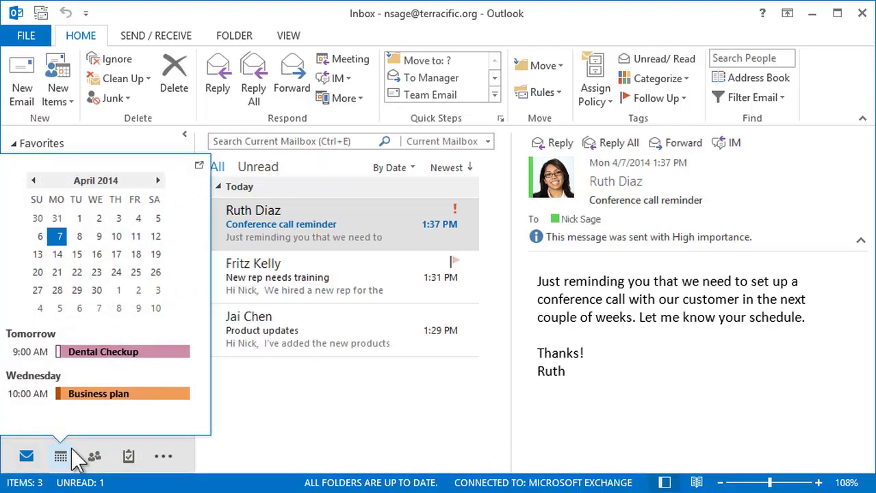
pyautogui.click(72, 450)
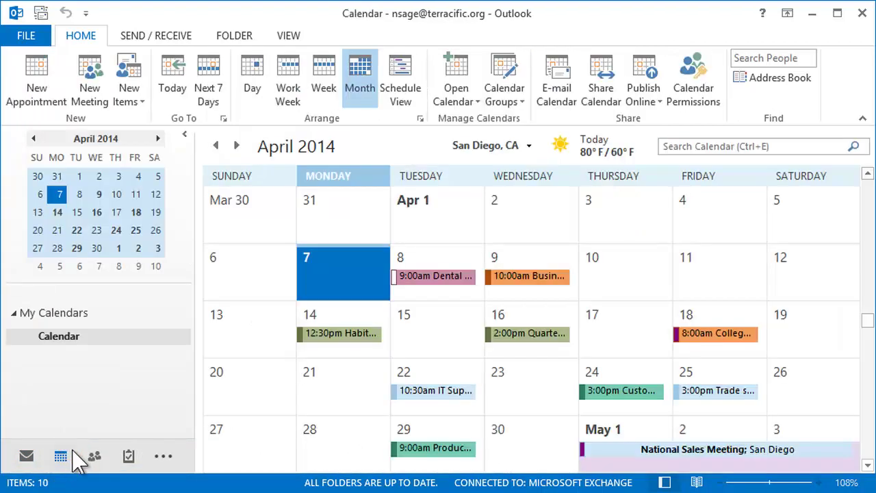
pyautogui.click(96, 452)
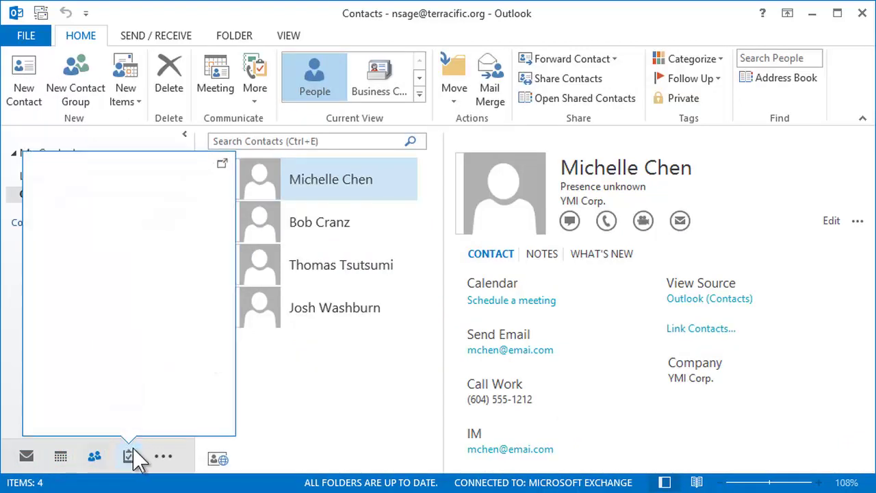
pyautogui.click(133, 449)
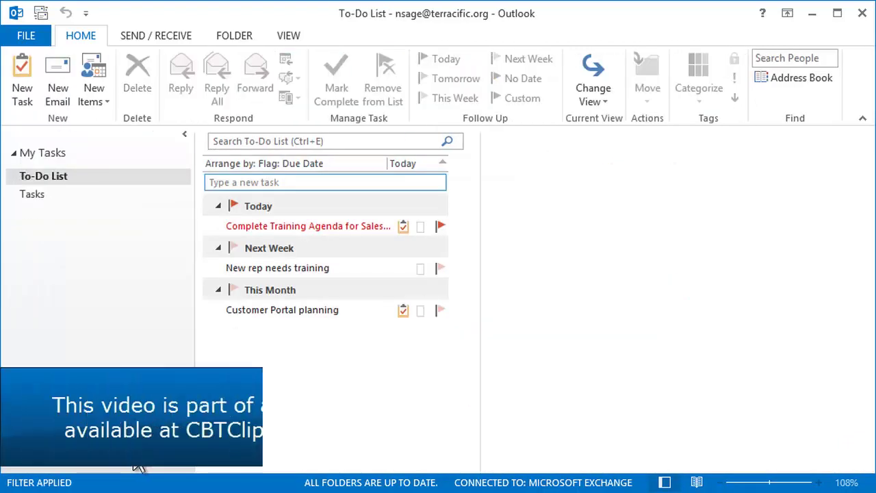
pyautogui.click(338, 259)
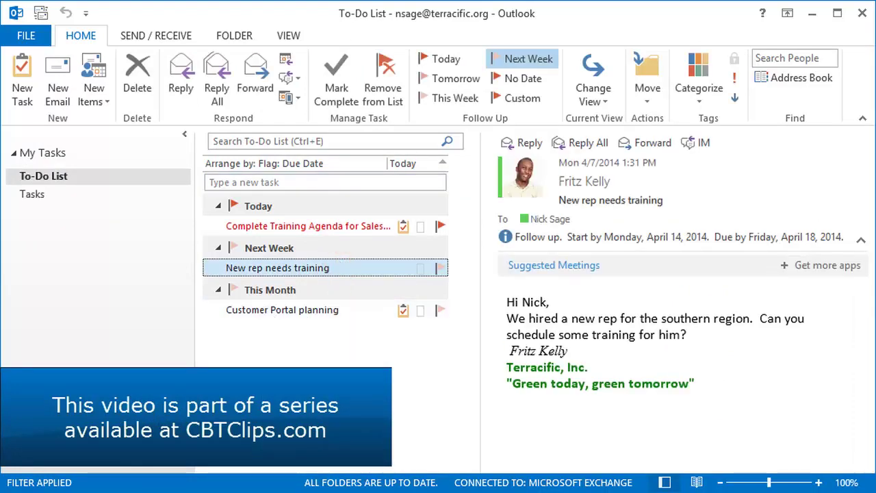
pyautogui.click(34, 474)
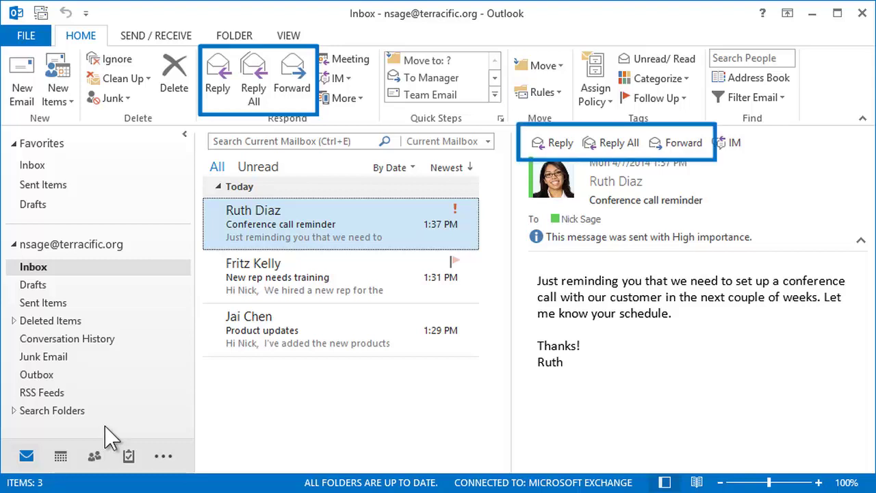
# Step: Review the available send/receive and folder management commands for the Inbox
pyautogui.click(184, 34)
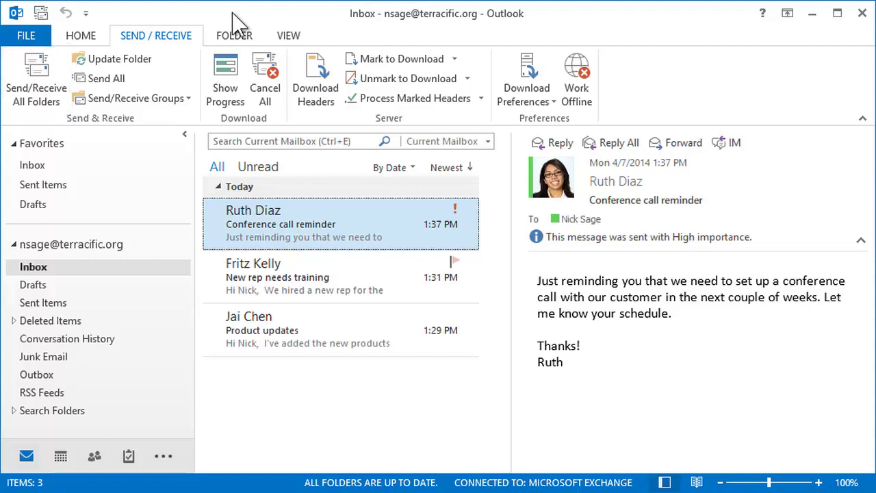
pyautogui.click(256, 38)
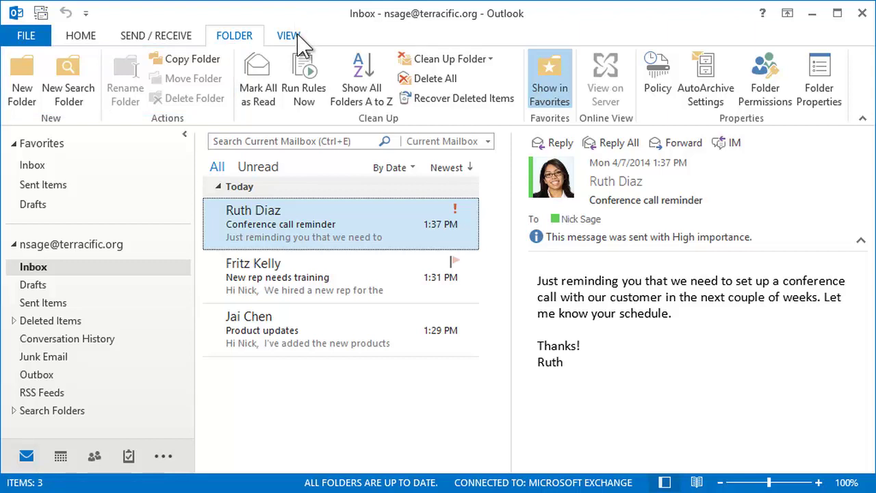
# Step: Turn off the Reading Pane and show the Calendar in the To-Do Bar
pyautogui.click(290, 37)
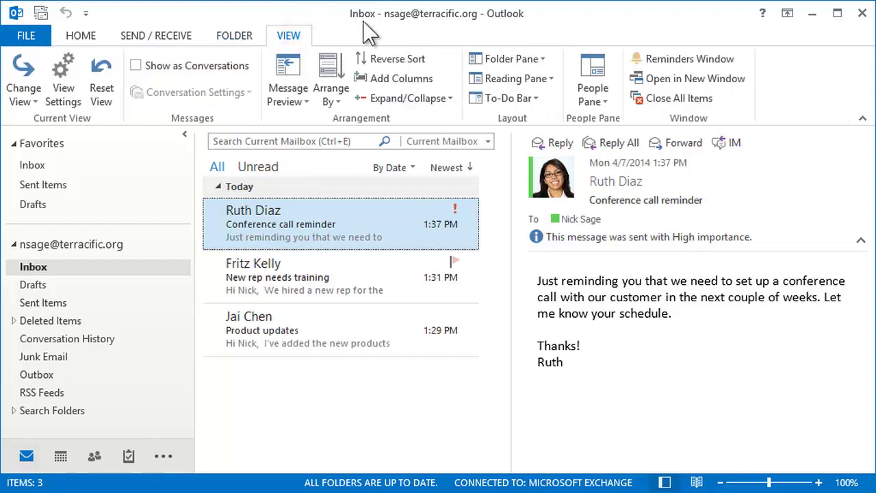
pyautogui.click(551, 79)
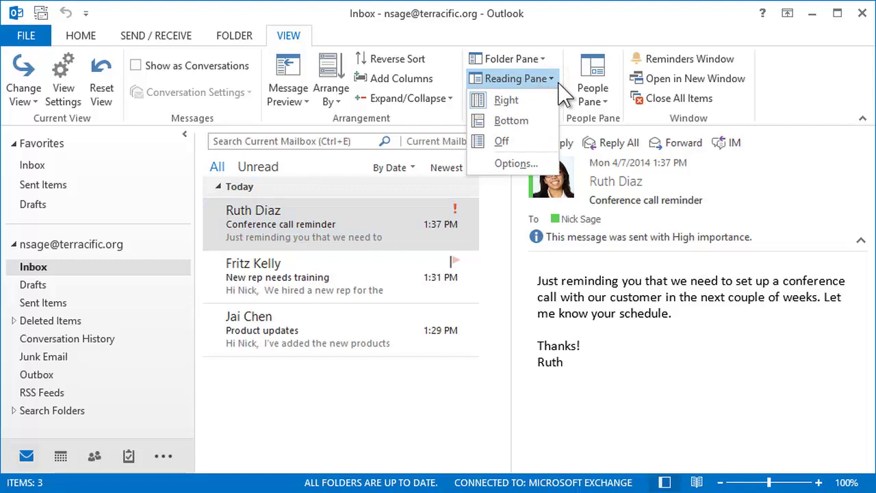
pyautogui.click(497, 141)
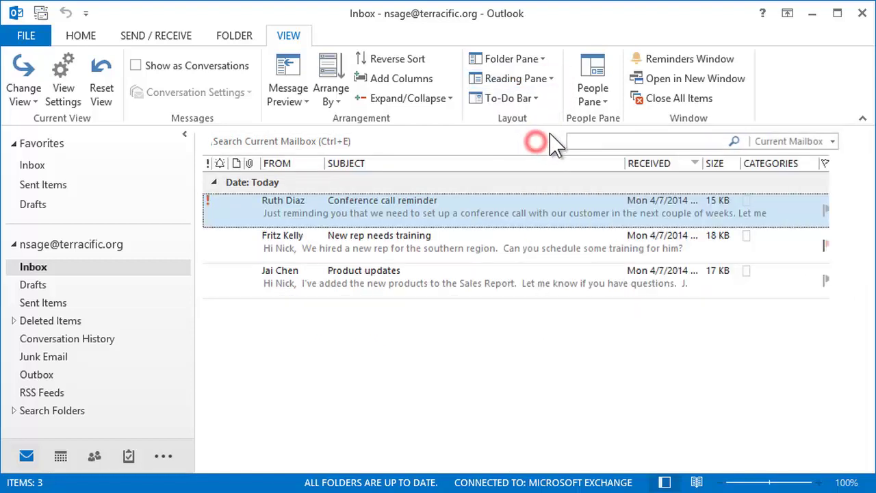
pyautogui.click(536, 97)
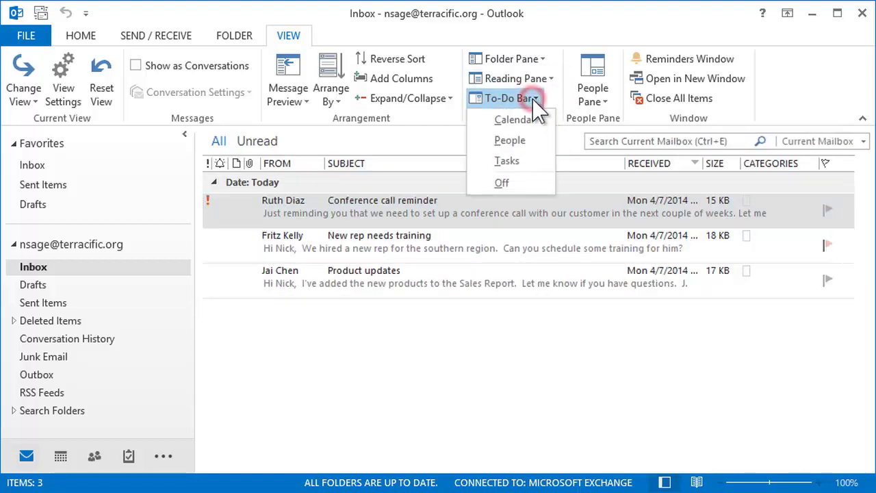
pyautogui.click(535, 122)
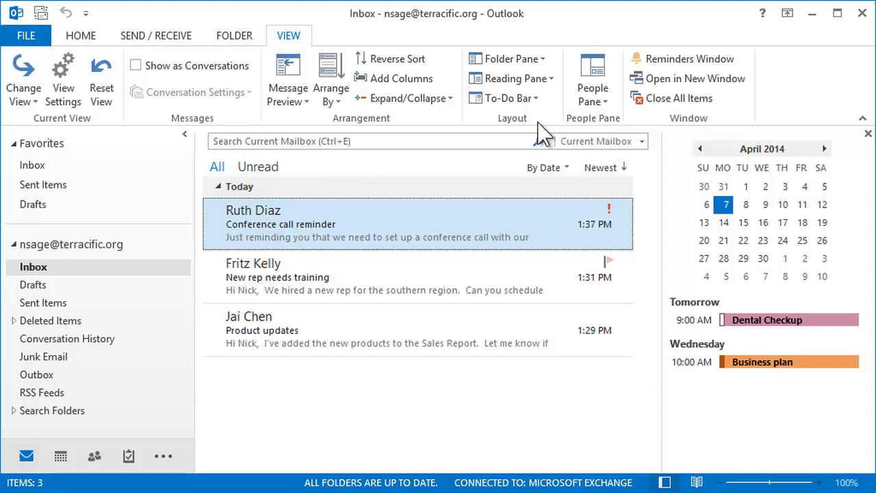
# Step: Collapse the ribbon, and temporarily reveal the Home commands before hiding them again
pyautogui.doubleClick(288, 37)
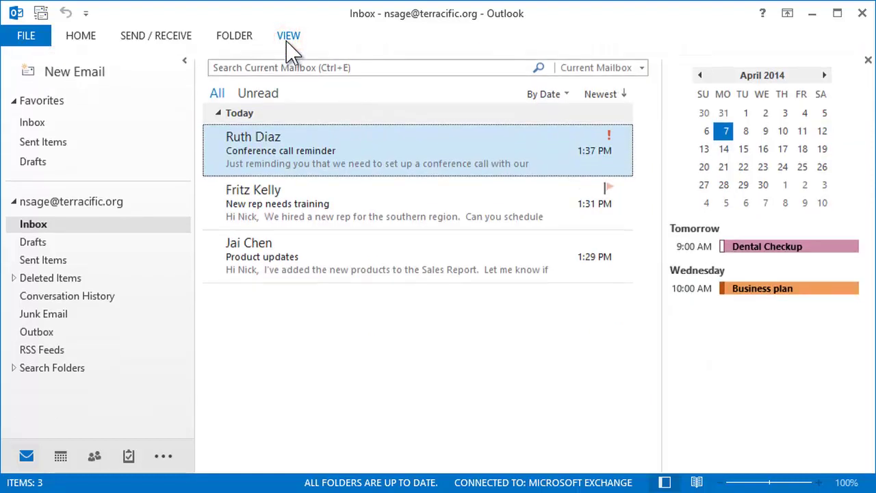
pyautogui.click(94, 41)
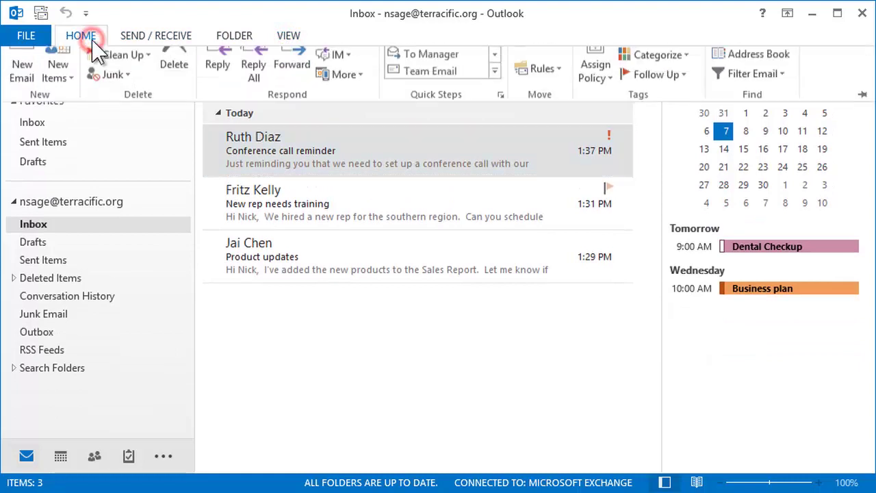
pyautogui.click(123, 11)
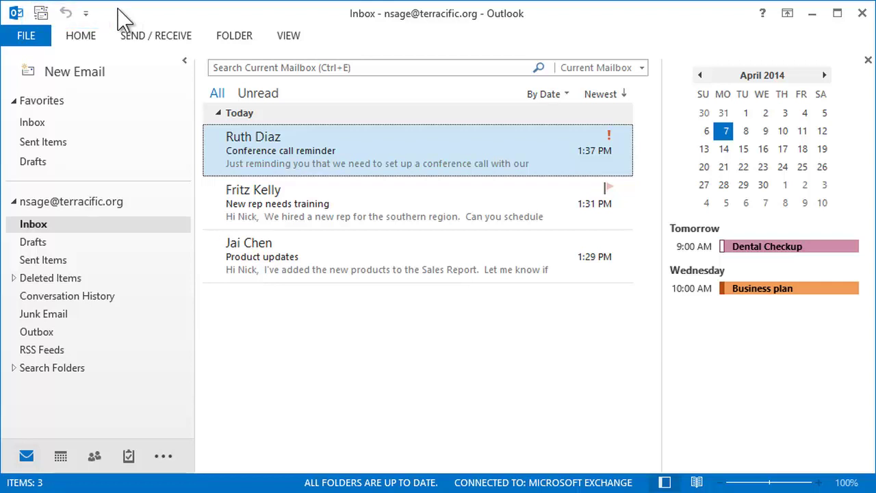
# Step: Add the Empty Deleted Items command to the Quick Access Toolbar
pyautogui.click(86, 13)
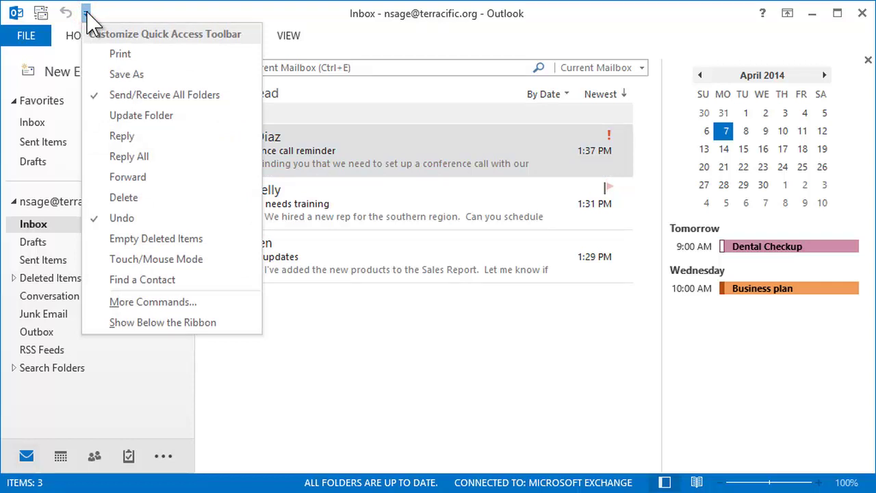
pyautogui.click(221, 239)
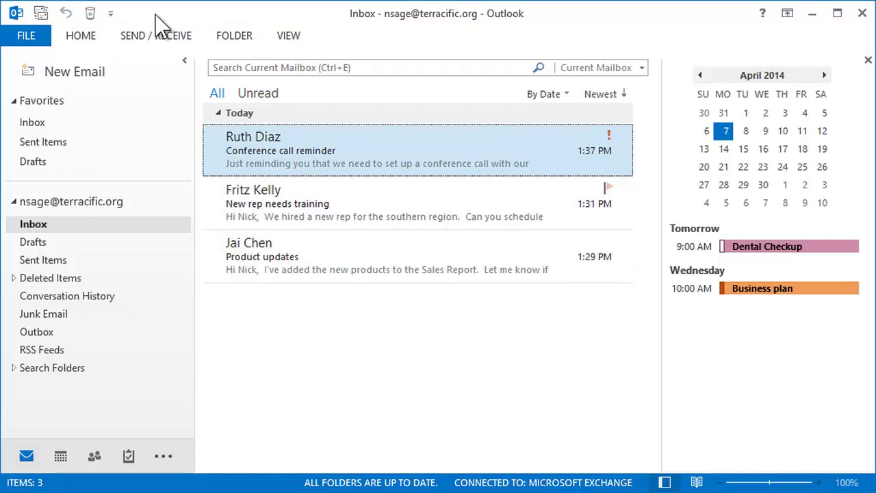
# Step: Review the account information, the open and export choices, and the print page
pyautogui.click(39, 35)
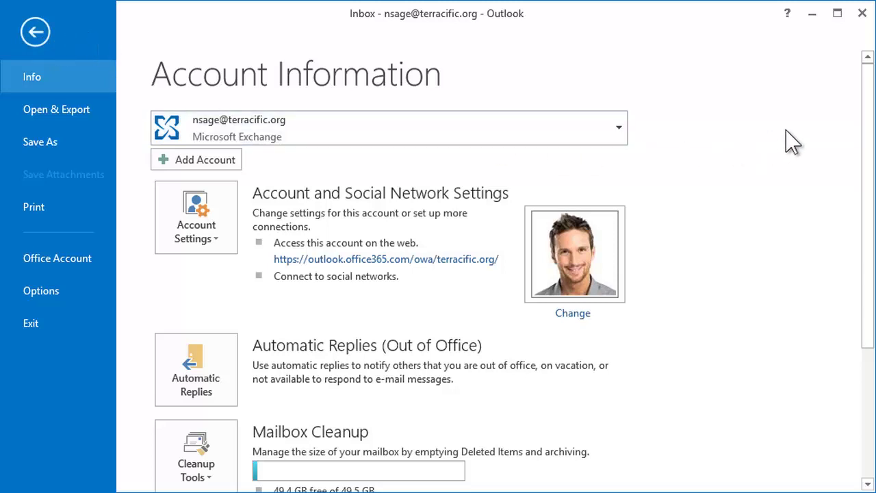
pyautogui.moveTo(870, 90); pyautogui.dragTo(866, 239)
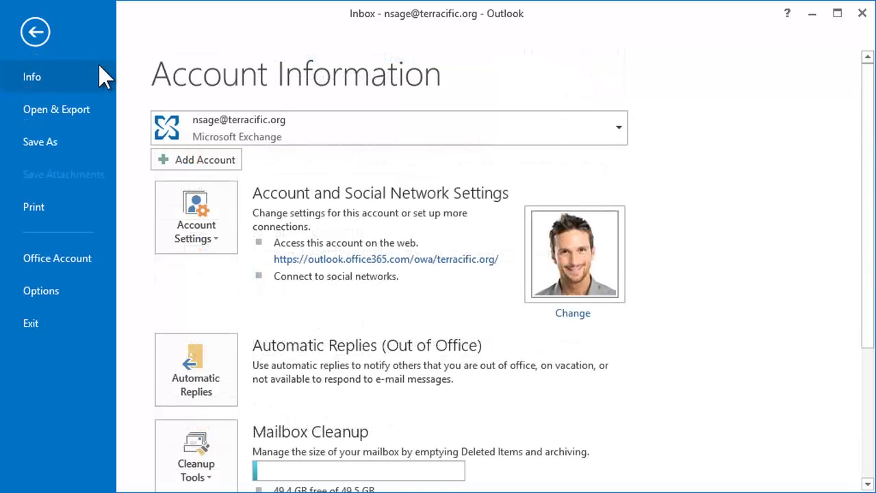
pyautogui.click(99, 104)
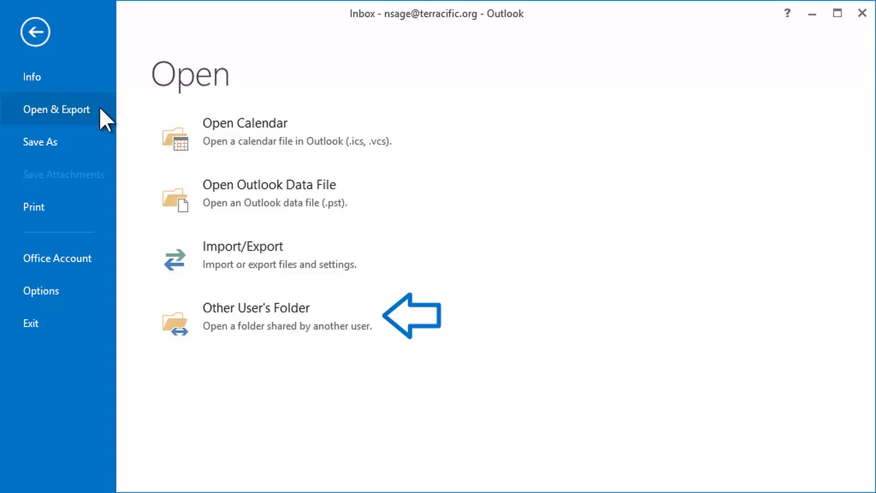
pyautogui.click(94, 203)
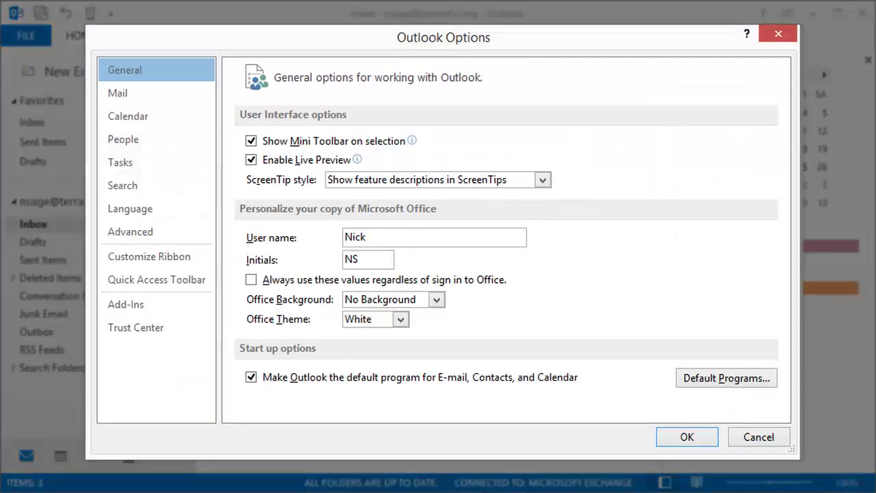
# Step: Review the Mail and Calendar settings in Outlook Options and close the dialog by accepting it
pyautogui.click(182, 93)
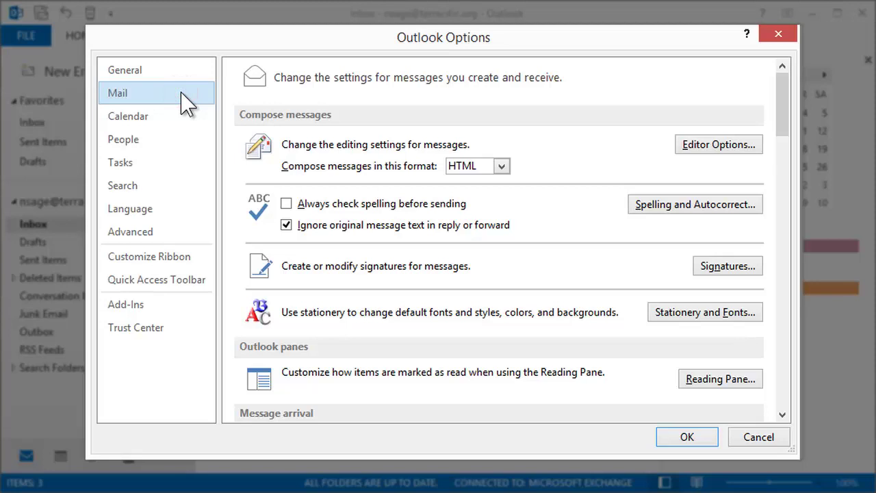
pyautogui.click(169, 116)
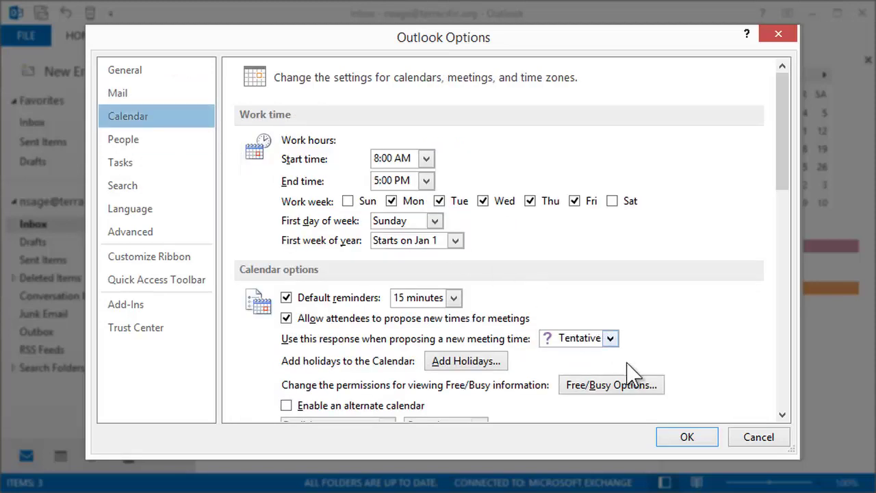
pyautogui.click(678, 437)
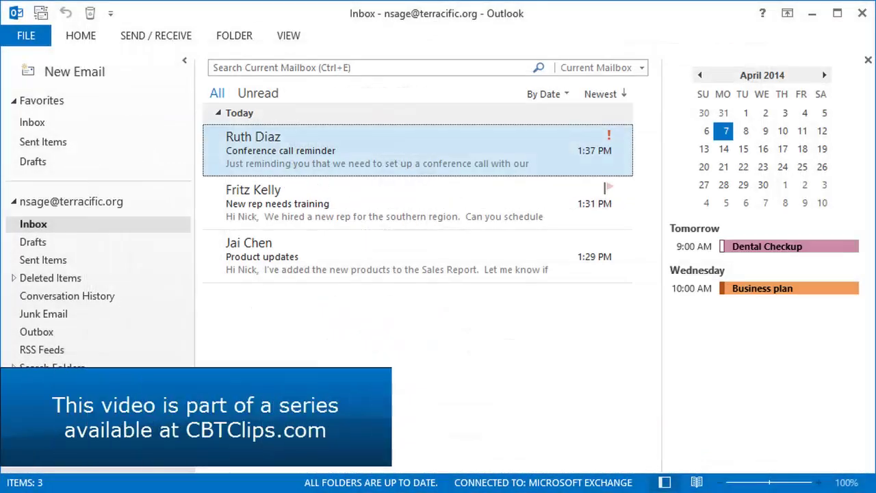